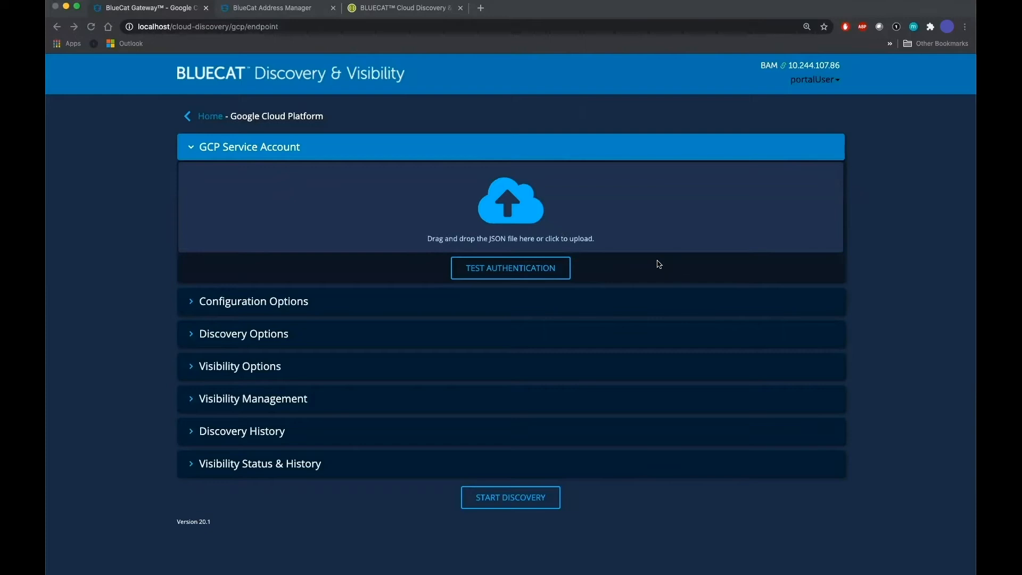
Step: Attach test_gcp_service_account.json as the GCP service account file and test its authentication
left_click(878, 257)
left_click(958, 280)
left_click_drag(826, 365, 523, 207)
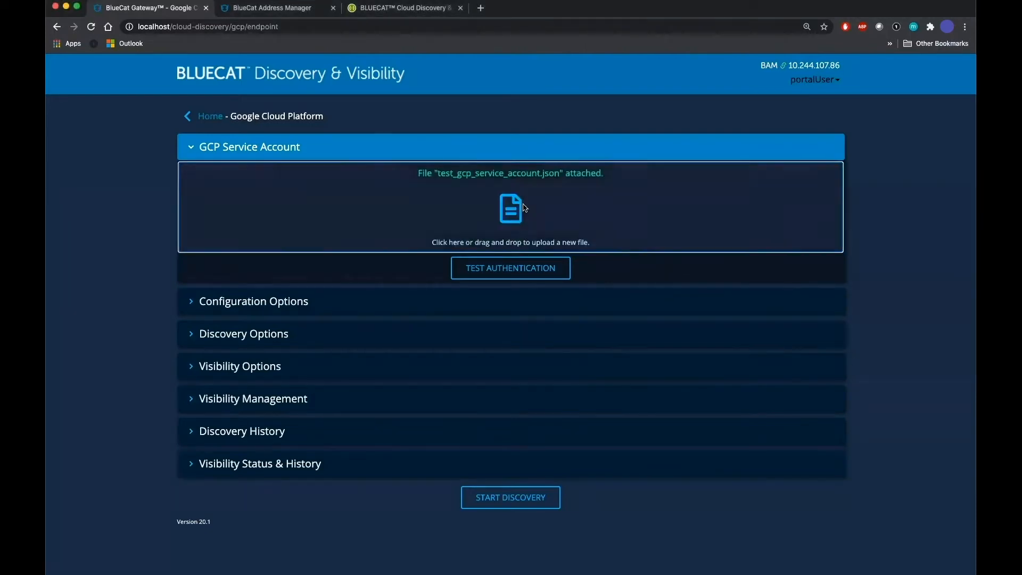
left_click(526, 270)
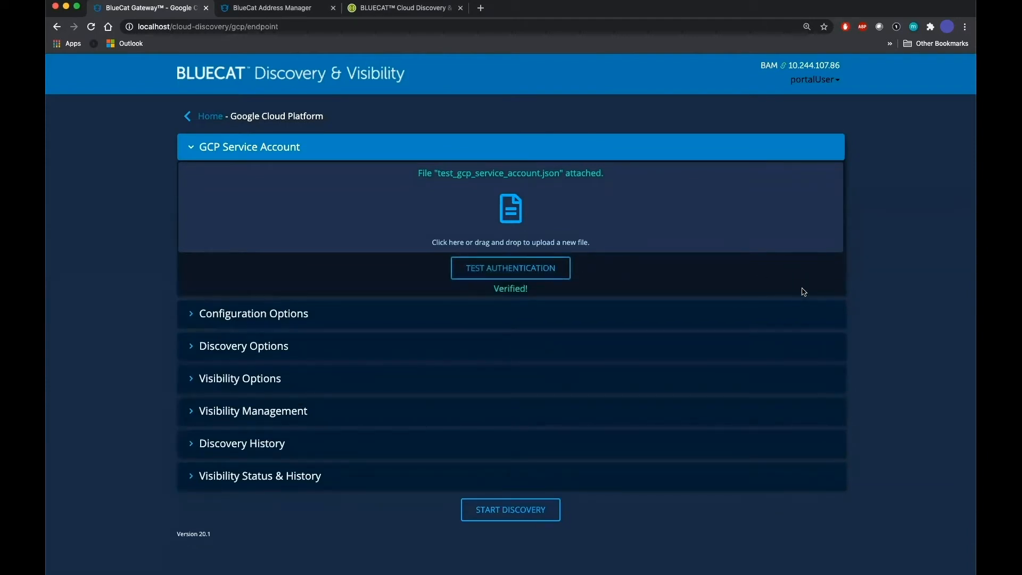
Step: Expand the Configuration Options and review the BlueCat configuration name and override settings
left_click(455, 325)
scroll(851, 360, "down", 3)
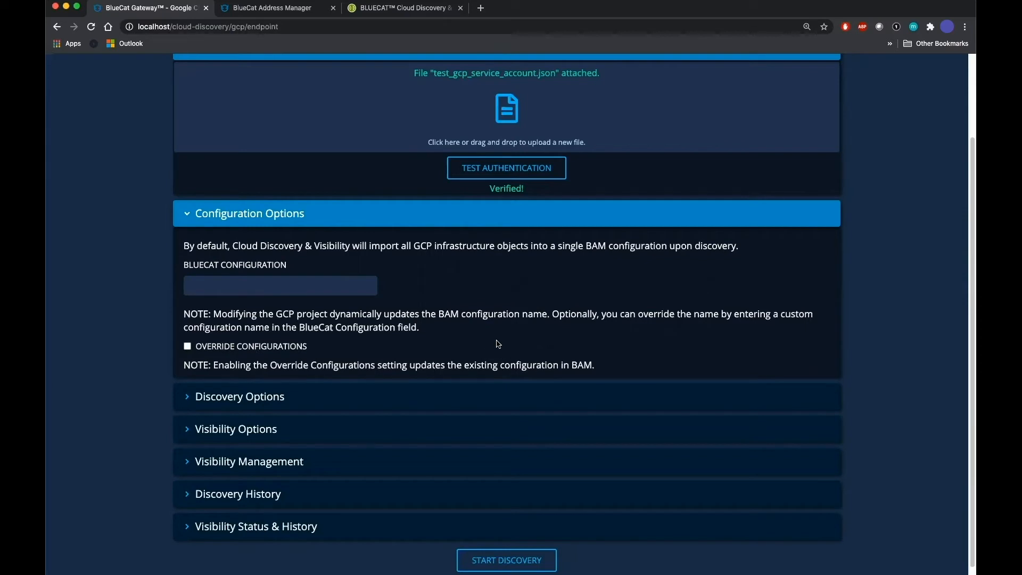
scroll(498, 343, "down", 1)
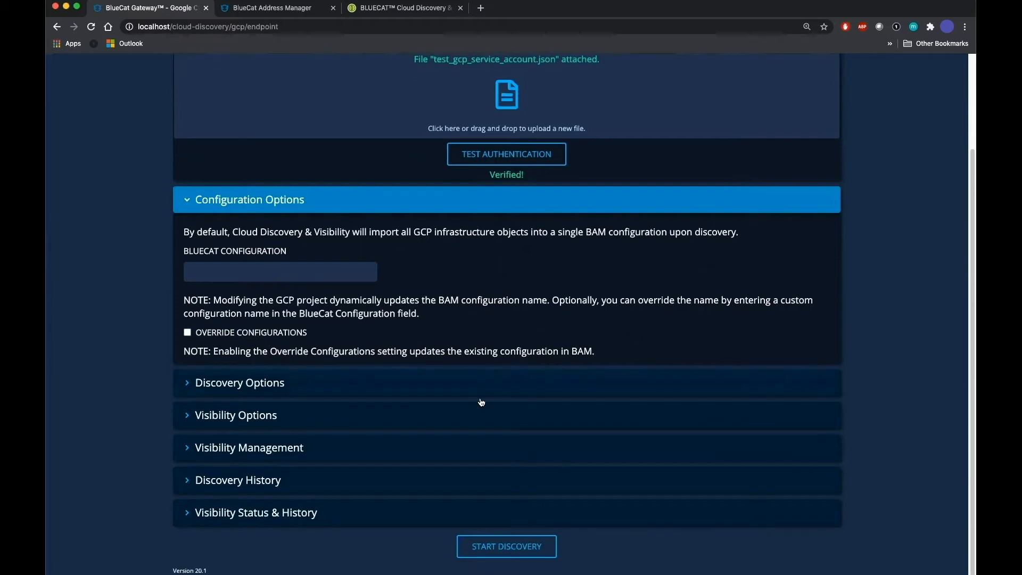
Step: Enable GCP VM instances and GCP load balancers as resources in the Discovery Options
left_click(668, 384)
scroll(729, 374, "down", 3)
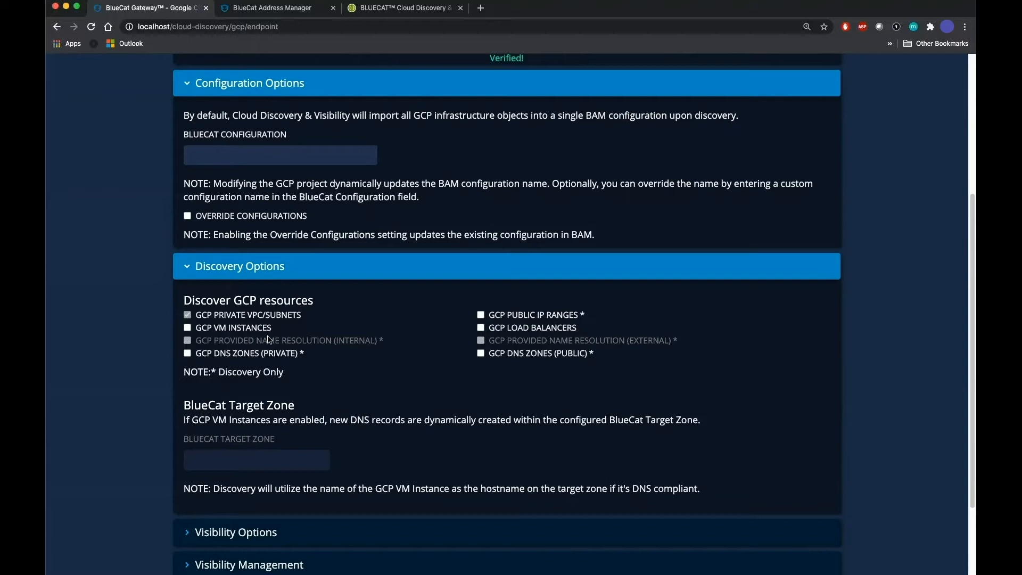
left_click(187, 327)
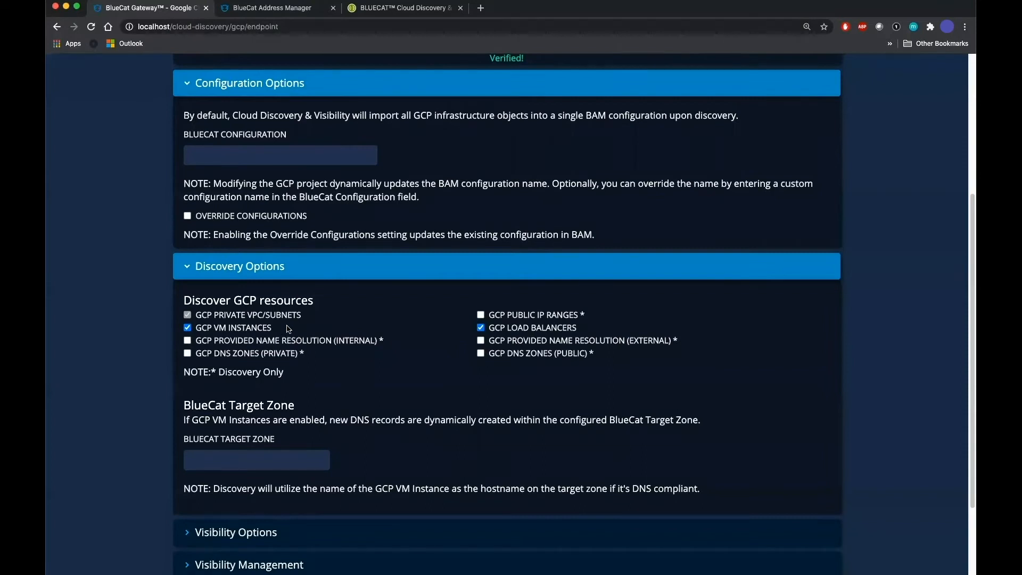
Step: Enable visibility after discovery in the Visibility Options
scroll(357, 354, "down", 3)
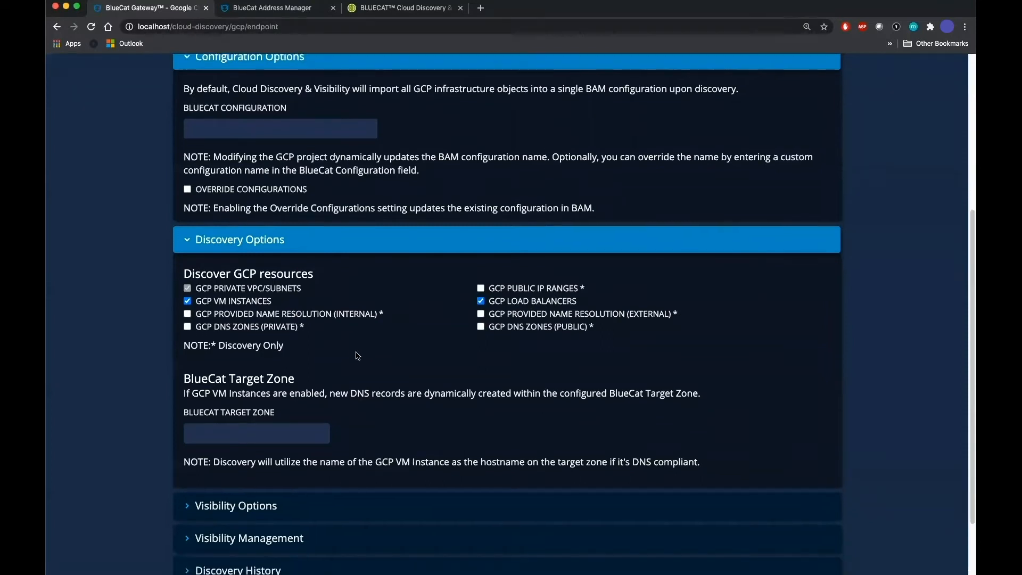
scroll(356, 354, "down", 2)
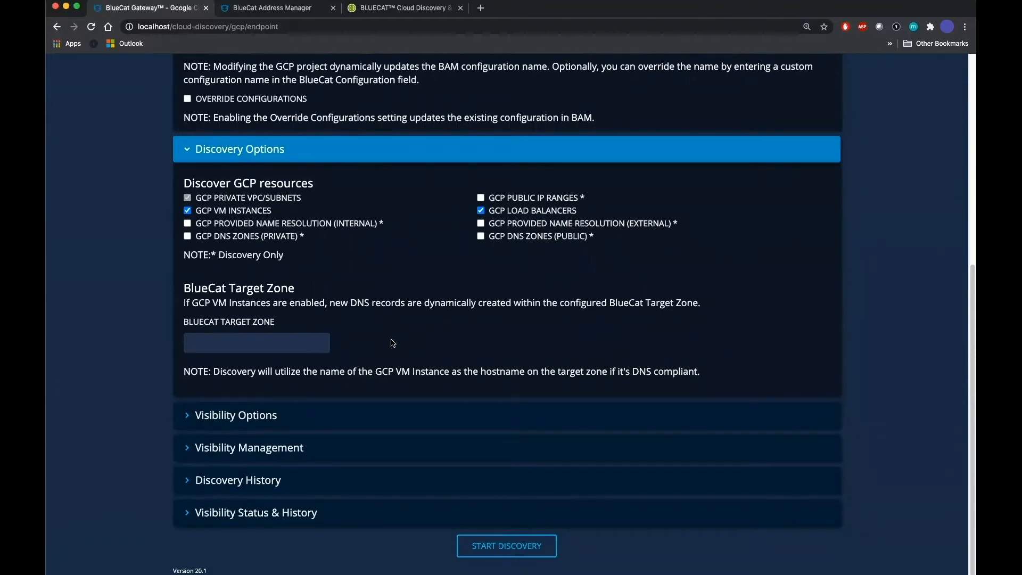
left_click(798, 415)
scroll(889, 403, "down", 5)
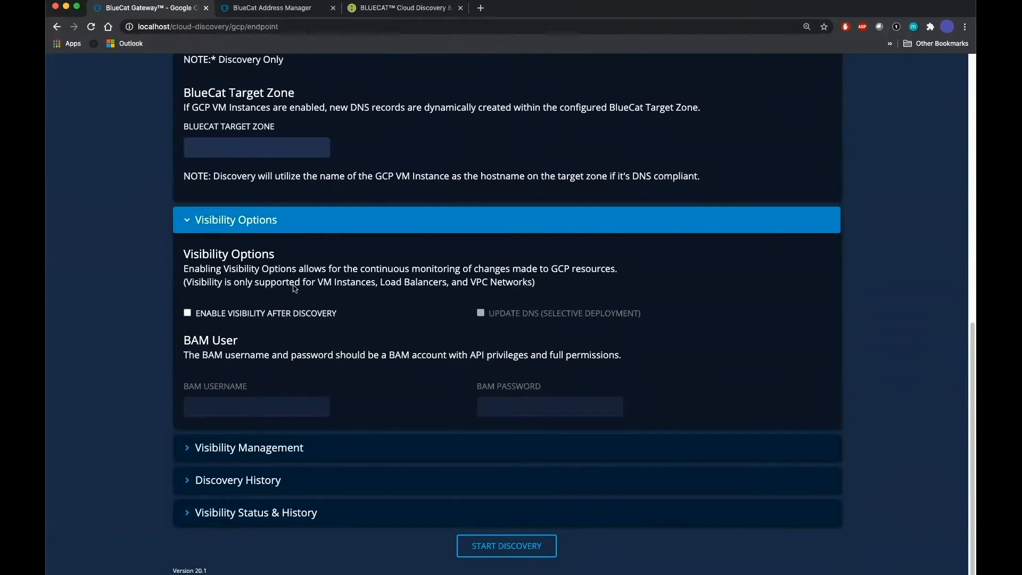
left_click(187, 314)
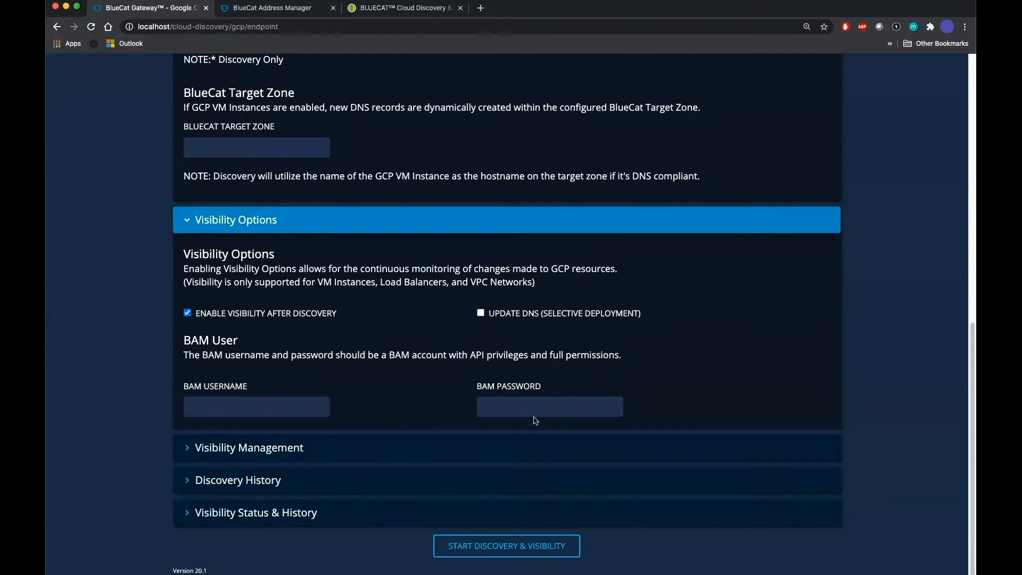
Step: Enter portalUser as the BAM username, fill in the BAM password, and start discovery and visibility
left_click(285, 406)
type("portalUser")
key("Tab")
type("•••••")
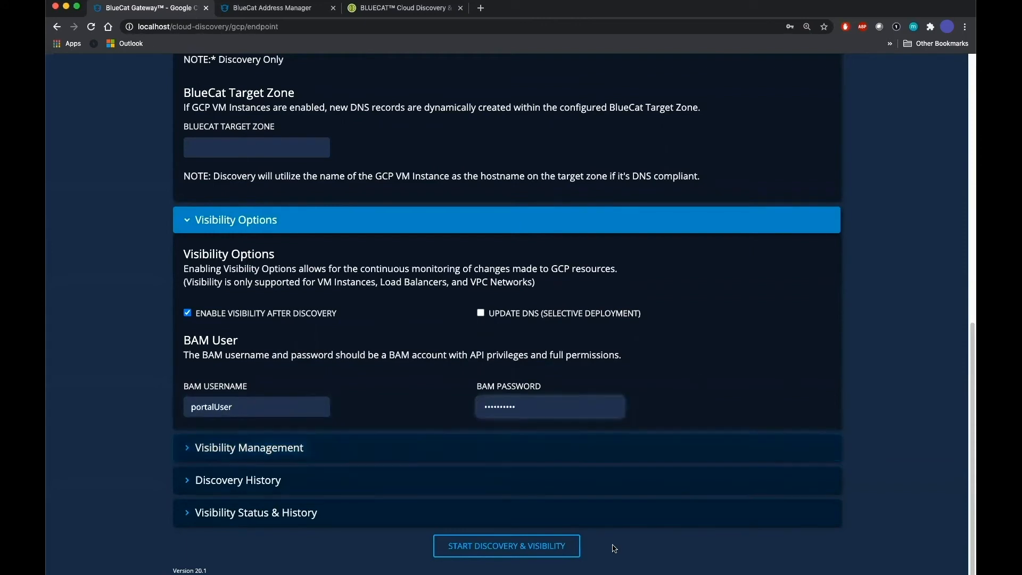
left_click(523, 547)
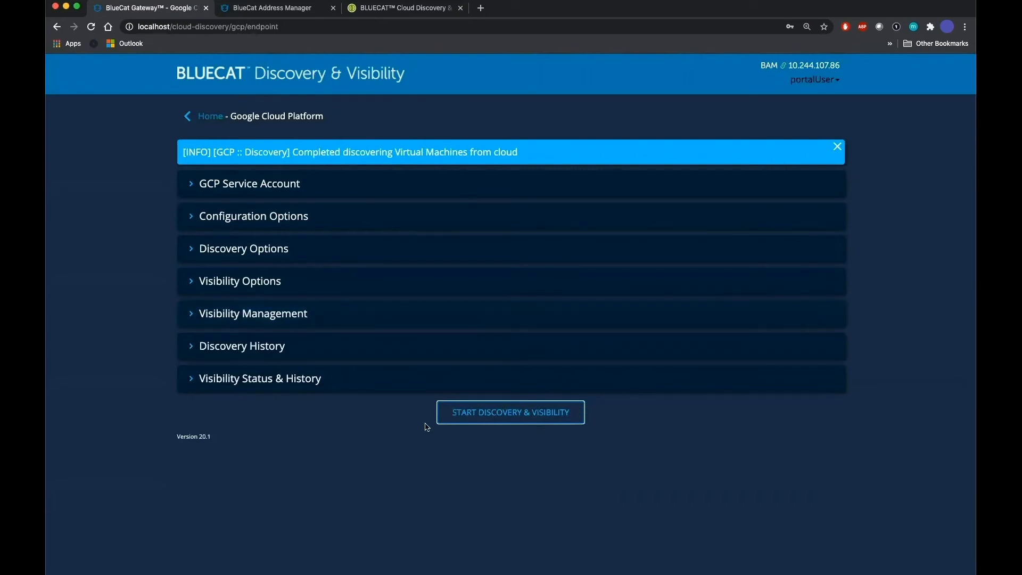
Step: Examine the newest Discovery History entry, refreshing the list and expanding its per-resource cloud and BAM totals
left_click(259, 350)
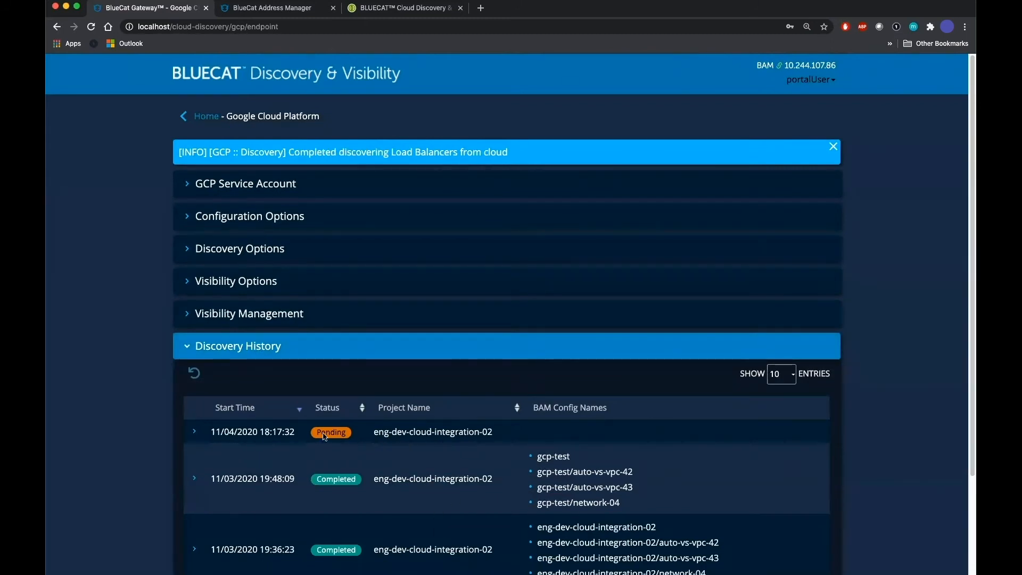
left_click(196, 433)
scroll(336, 409, "down", 1)
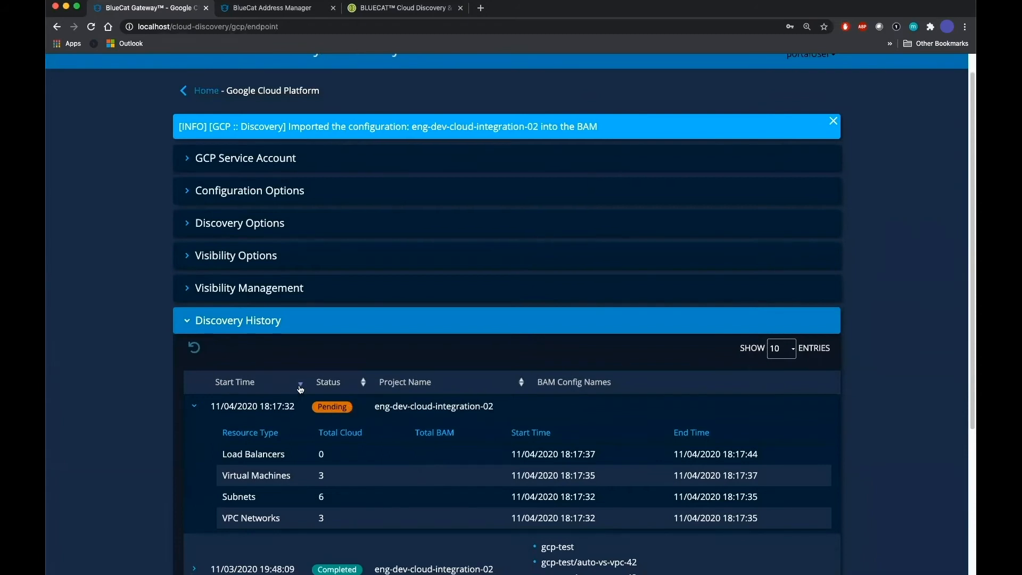
left_click(196, 347)
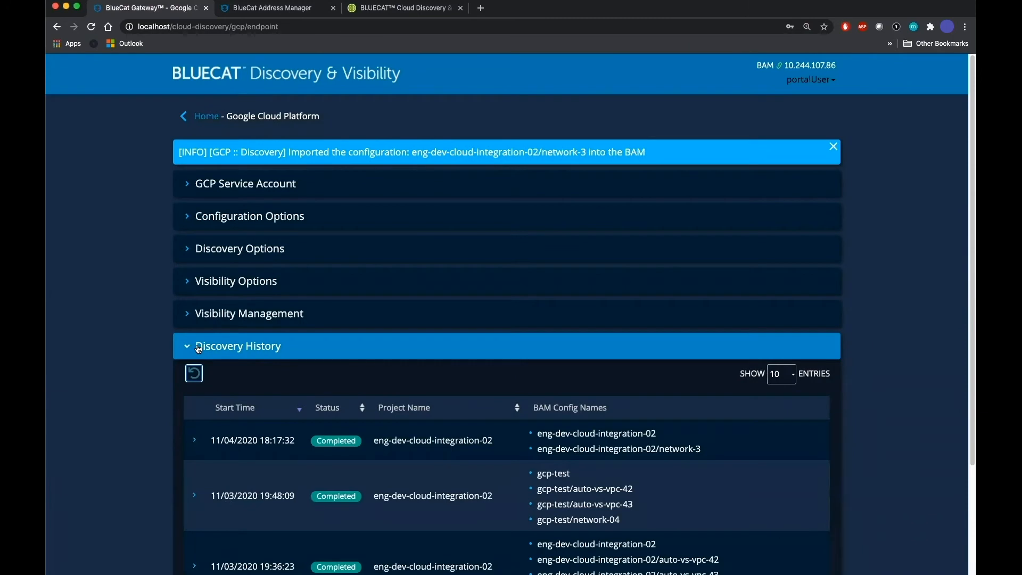
left_click(195, 440)
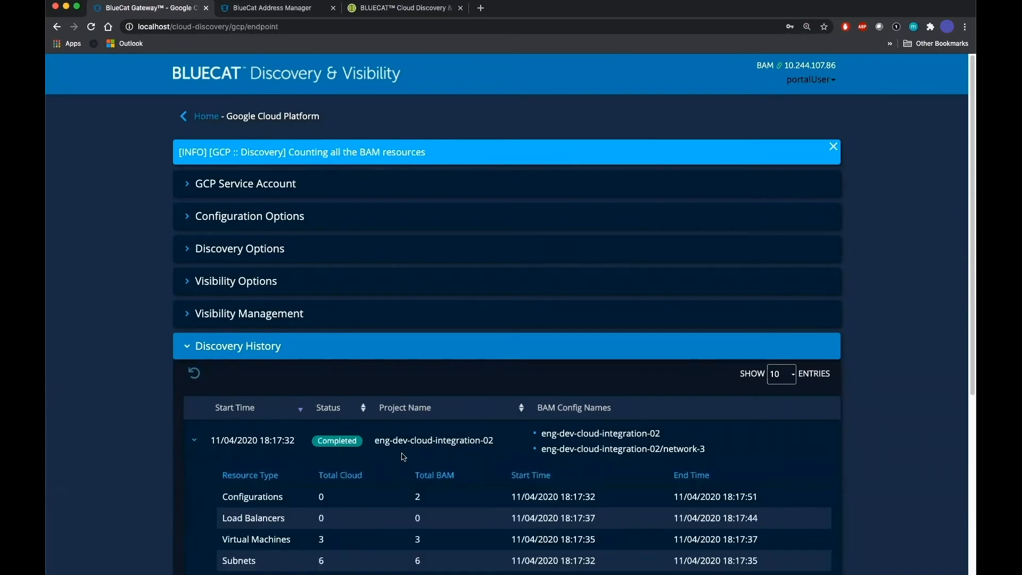
scroll(403, 456, "down", 3)
scroll(403, 456, "up", 3)
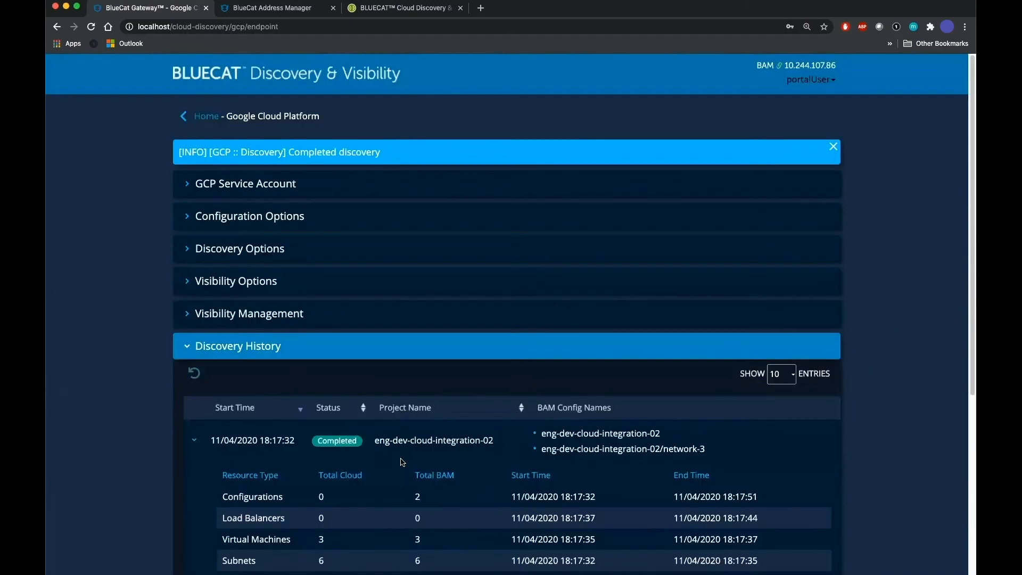
Step: Switch to BlueCat Address Manager, select the Google Cloud Platform configuration group, and check the configurations it contains
left_click(275, 11)
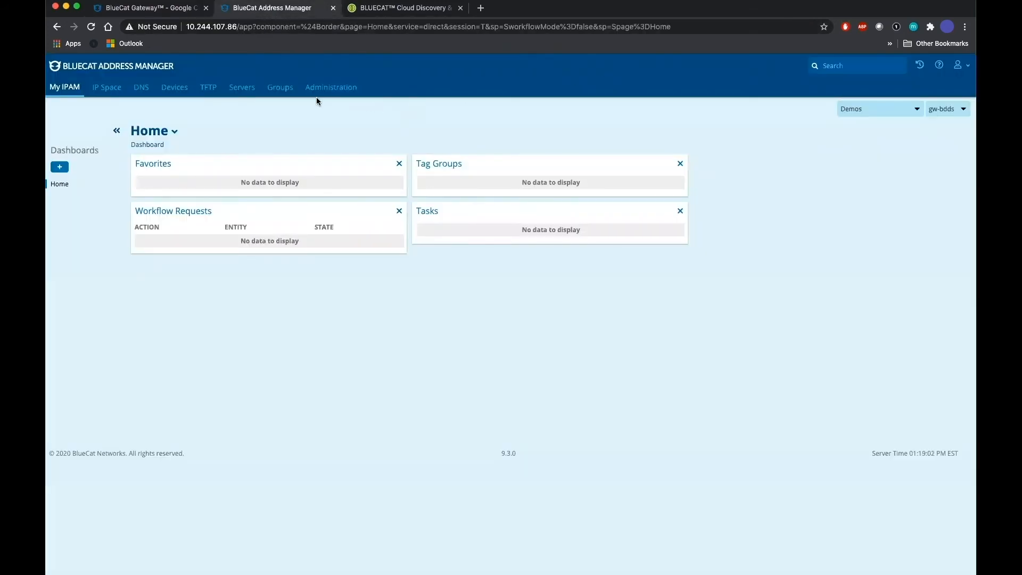
left_click(909, 109)
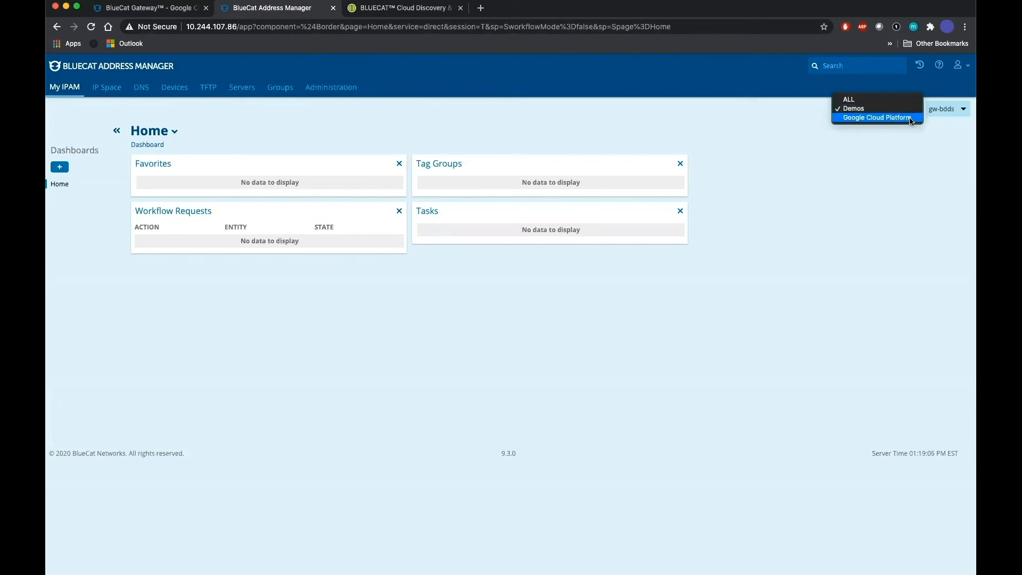
left_click(896, 118)
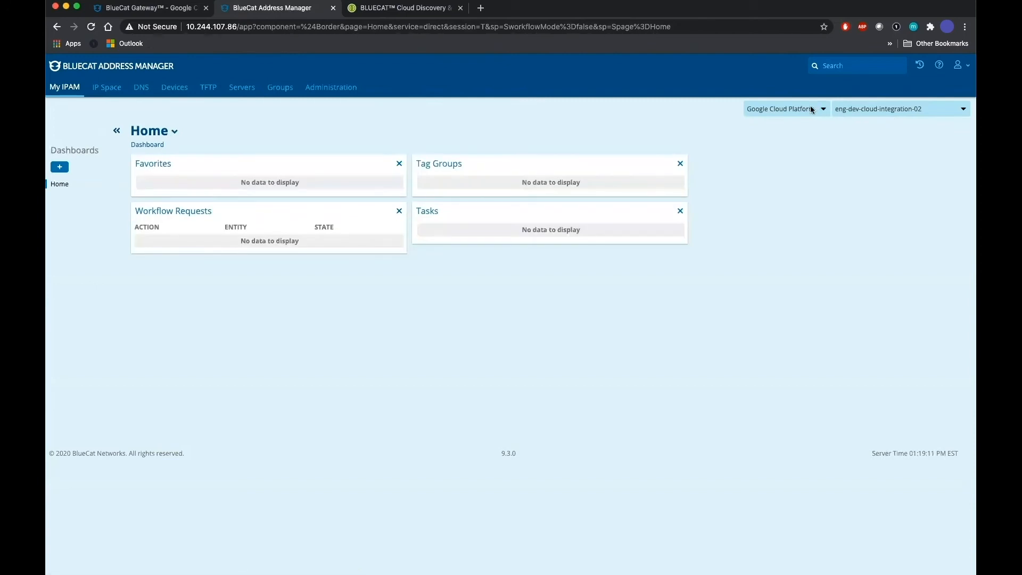
left_click(956, 111)
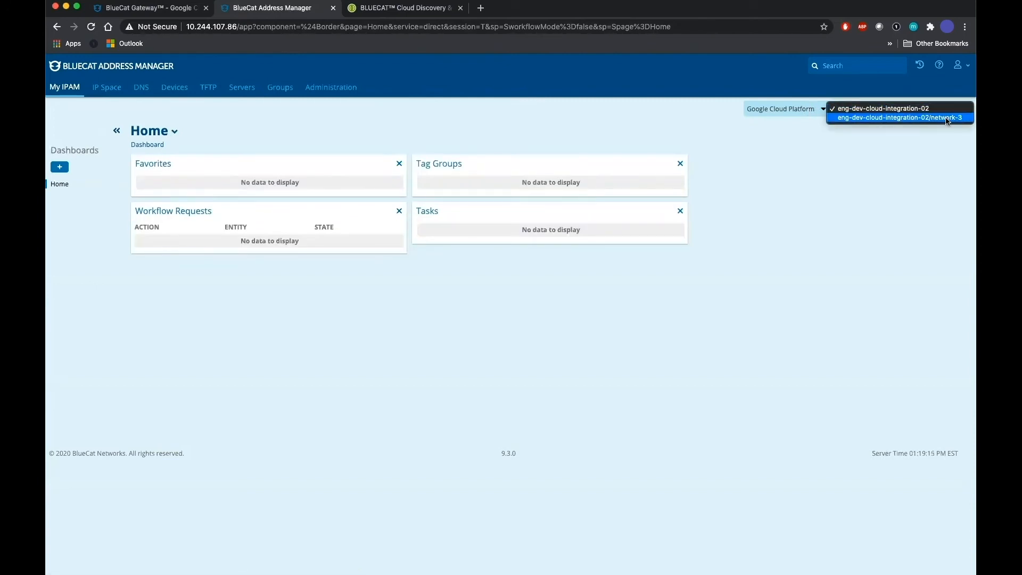
left_click(907, 165)
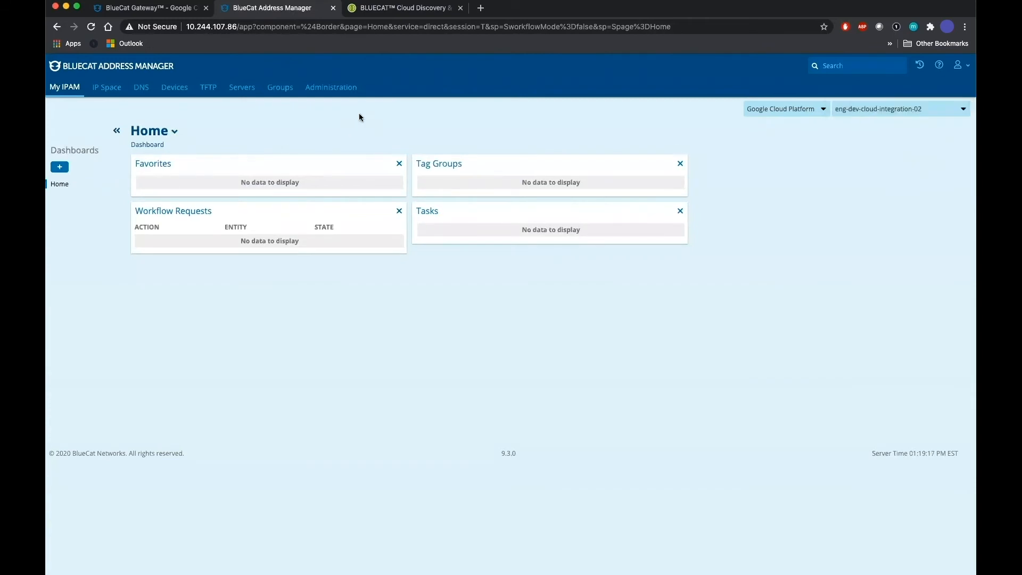
Step: View the IPv4 blocks of eng-dev-cloud-integration-02 and the device subtypes of the Google Cloud Platform device type
left_click(108, 89)
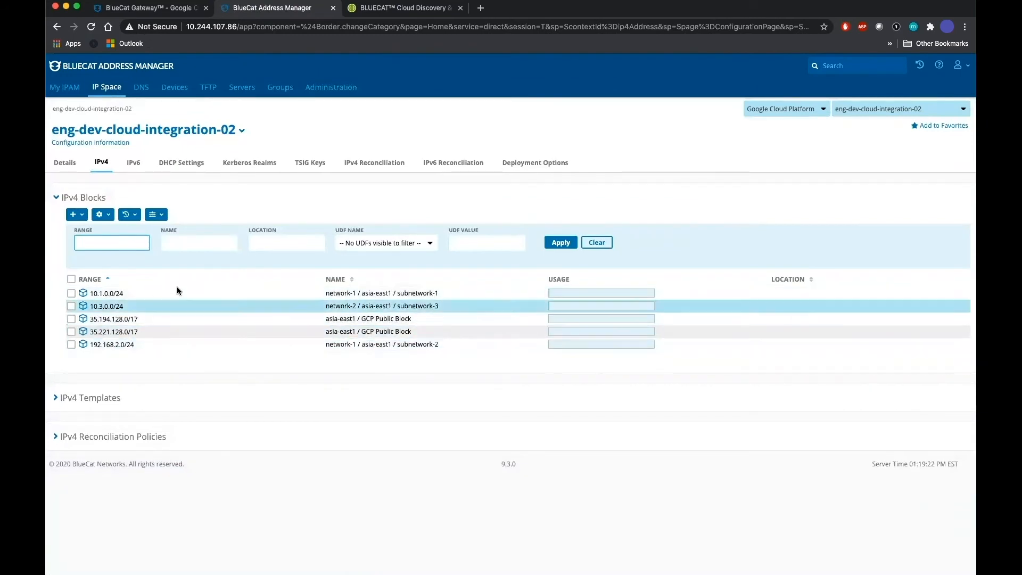
left_click(286, 90)
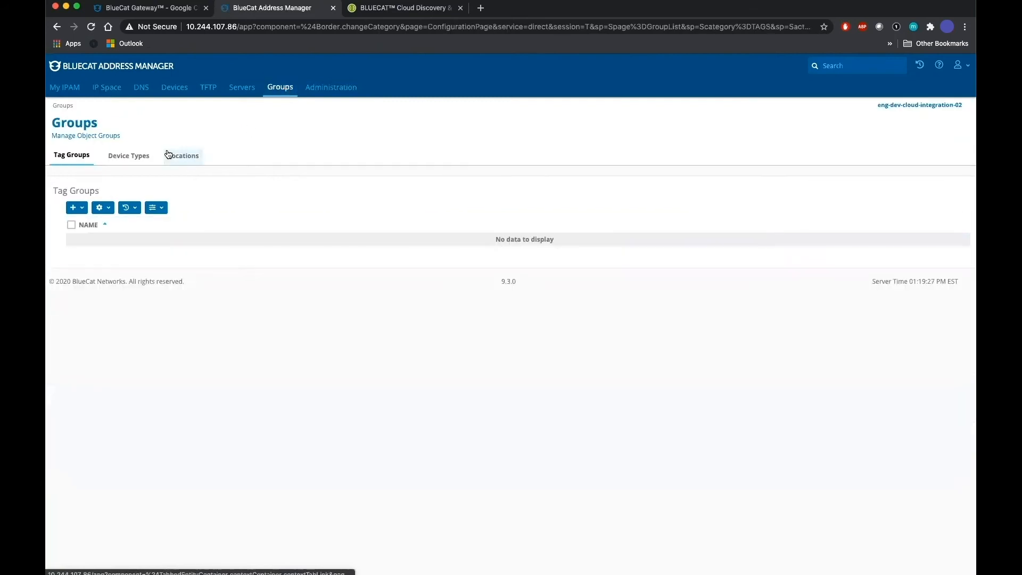
left_click(137, 158)
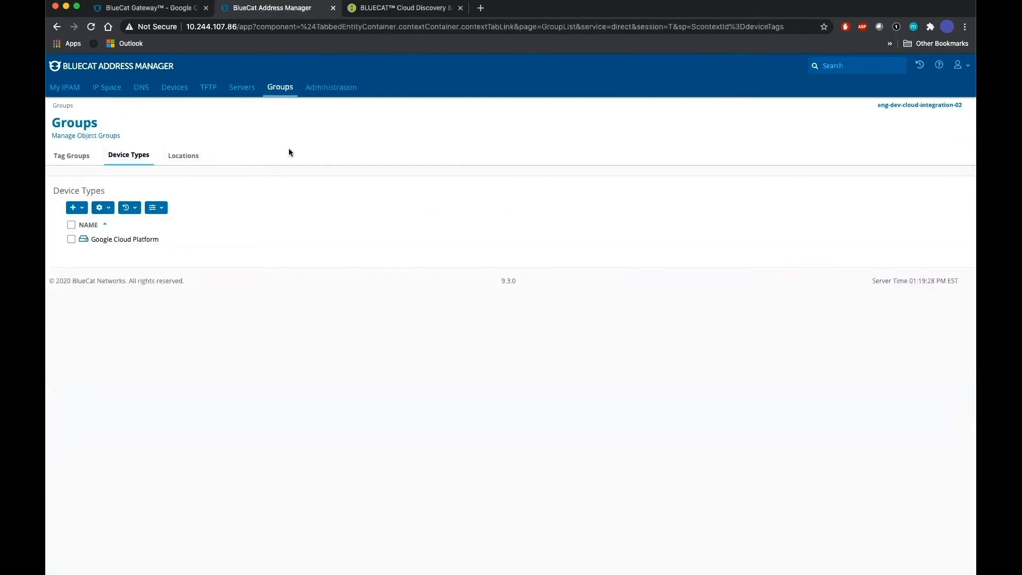
left_click(157, 244)
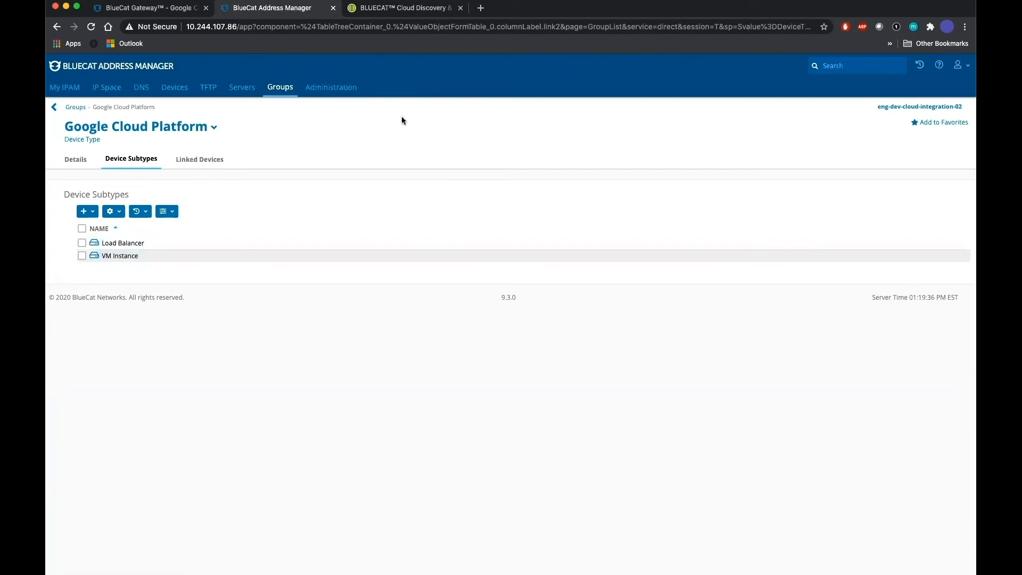
Step: Return to BlueCat Gateway and stop the eng-dev-cloud-integration-02 visibility job in Visibility Management
left_click(155, 8)
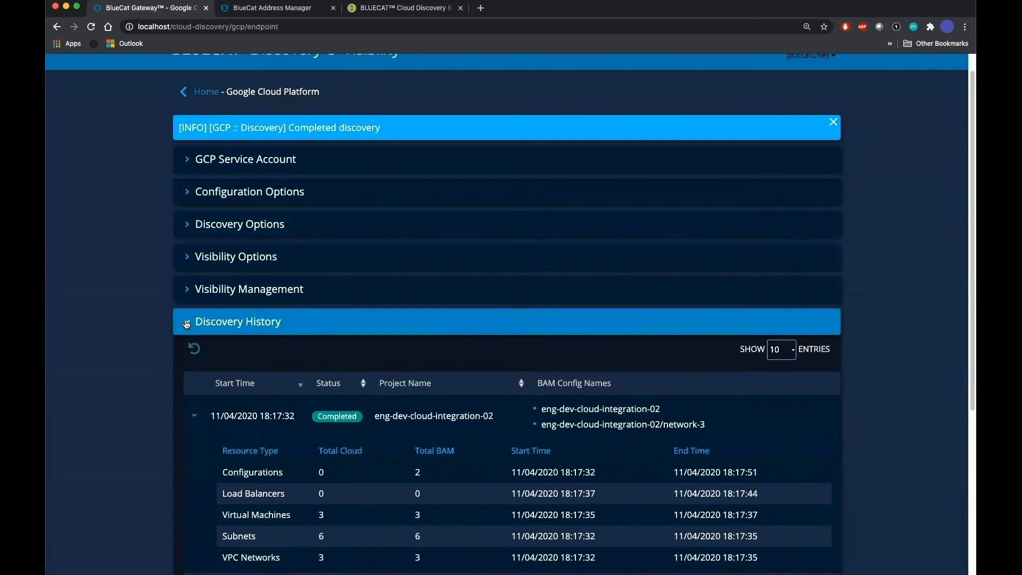
left_click(211, 323)
left_click(194, 314)
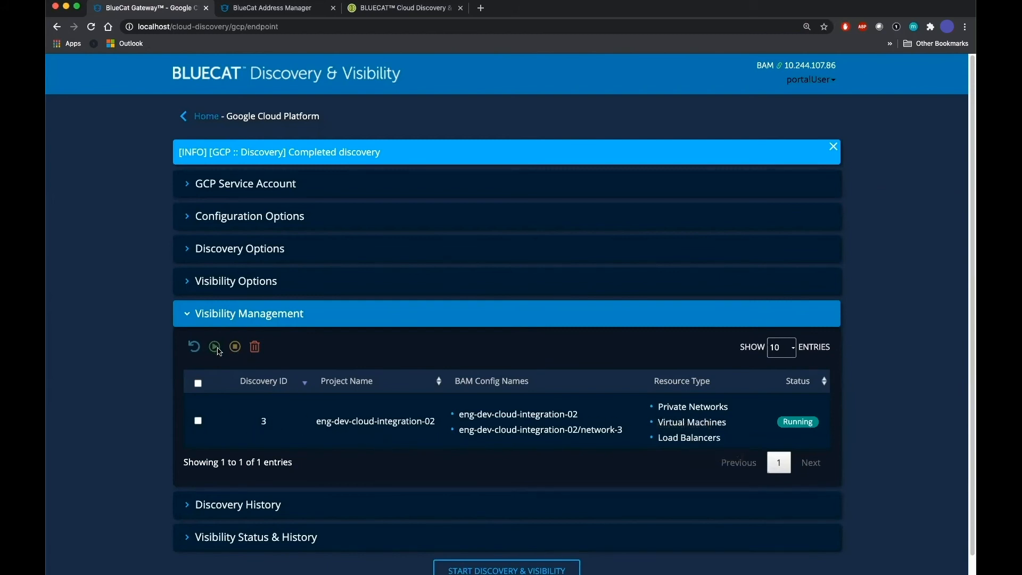
left_click(198, 421)
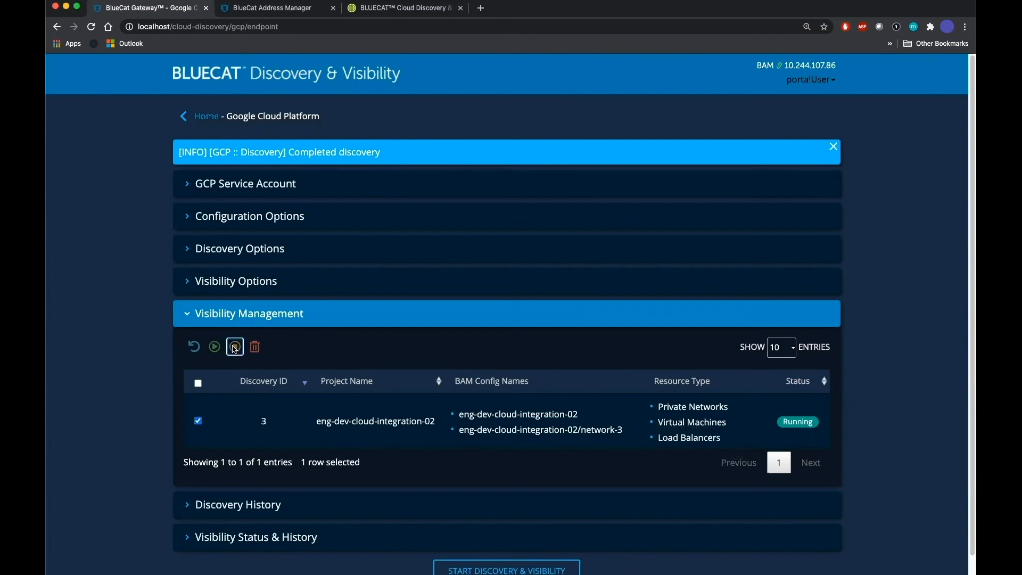
left_click(235, 348)
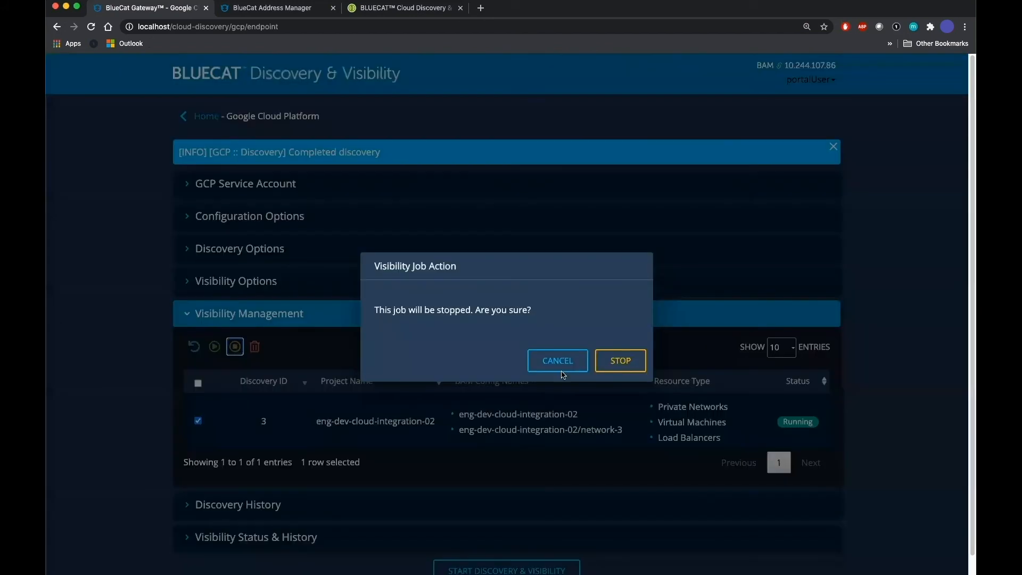
left_click(621, 360)
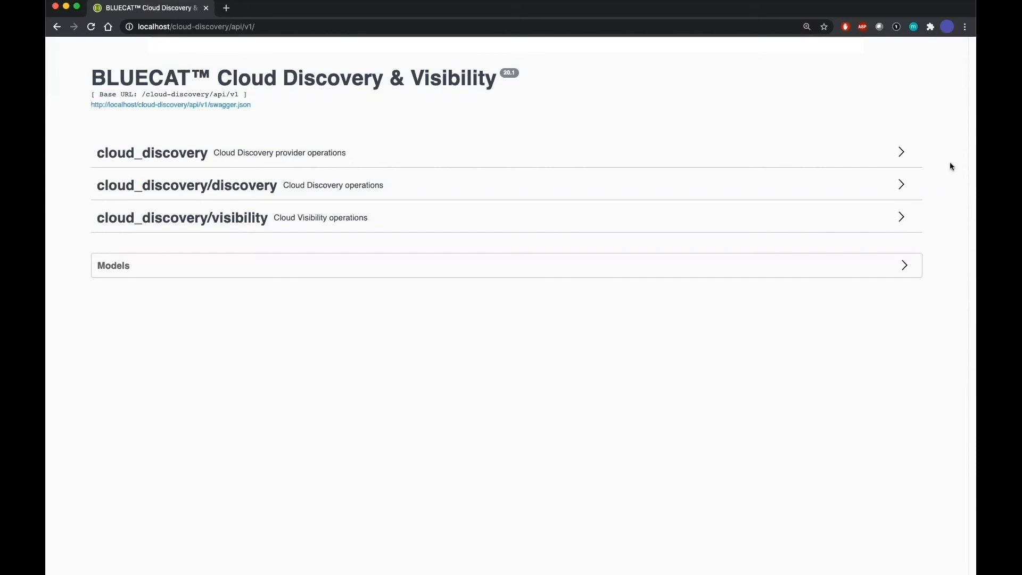
Step: Expand the cloud_discovery, cloud_discovery/discovery and cloud_discovery/visibility groups in the API documentation and review their endpoints
left_click(588, 158)
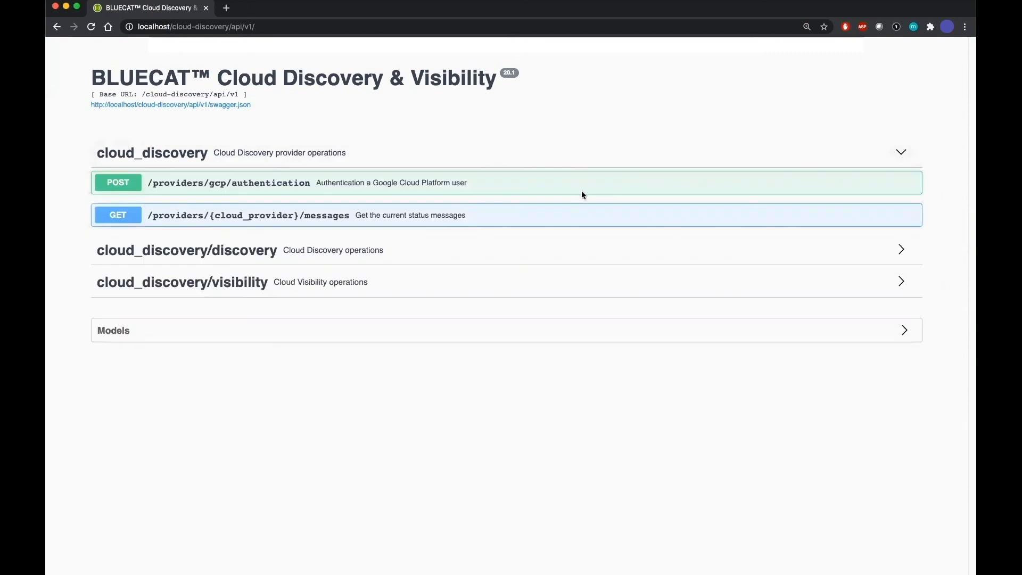
left_click(522, 261)
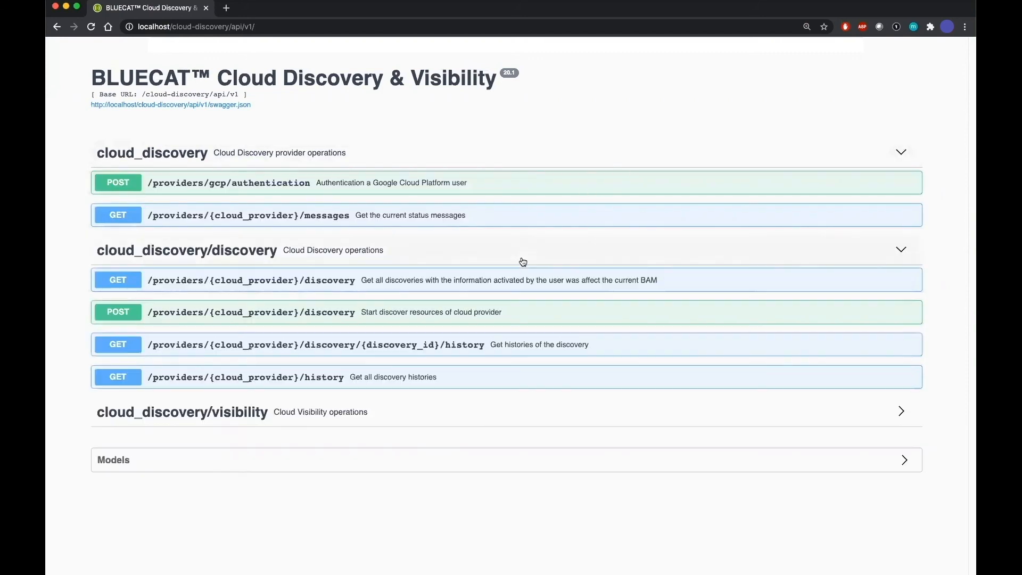
left_click(562, 422)
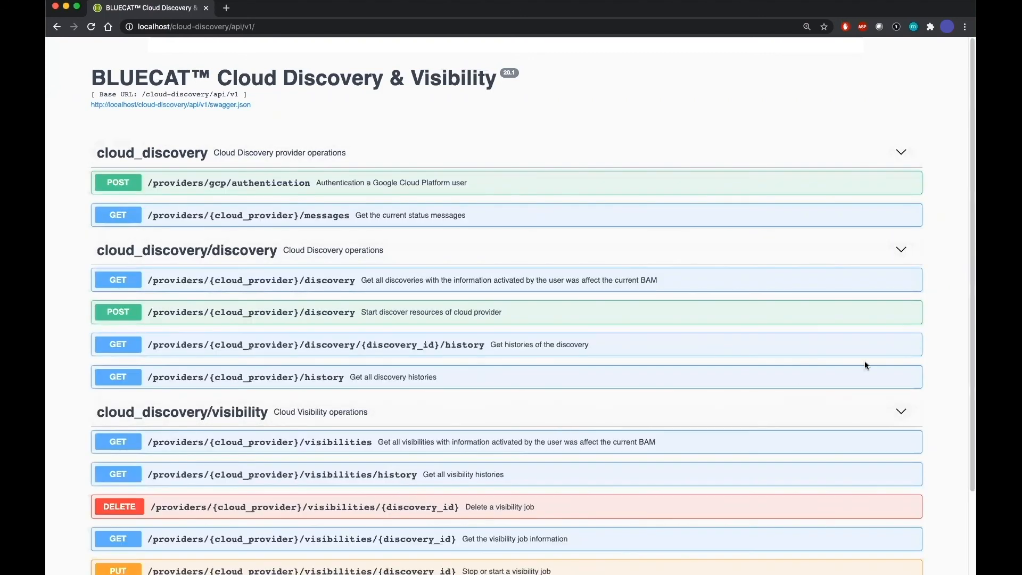
scroll(864, 361, "down", 2)
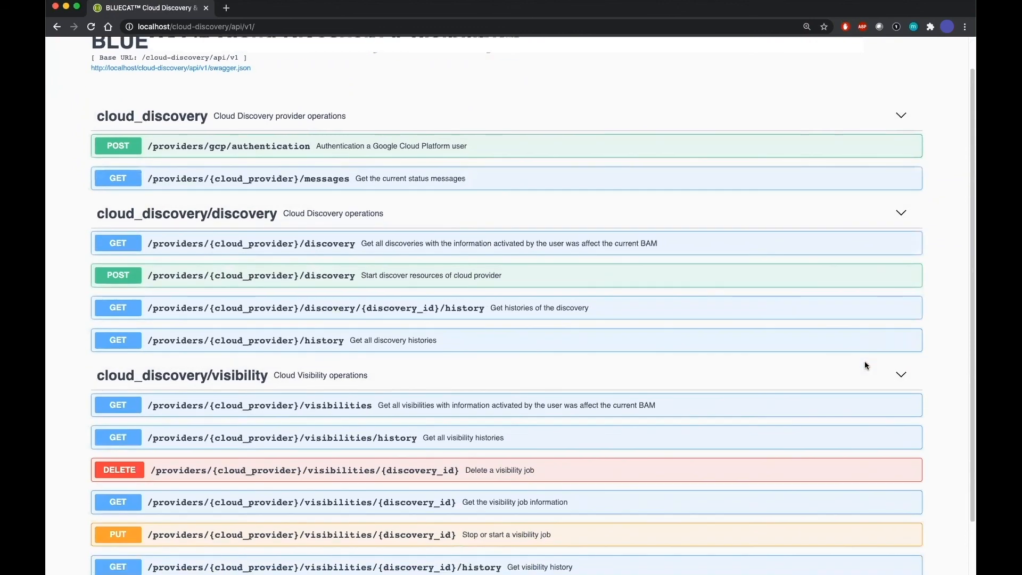
scroll(864, 364, "down", 1)
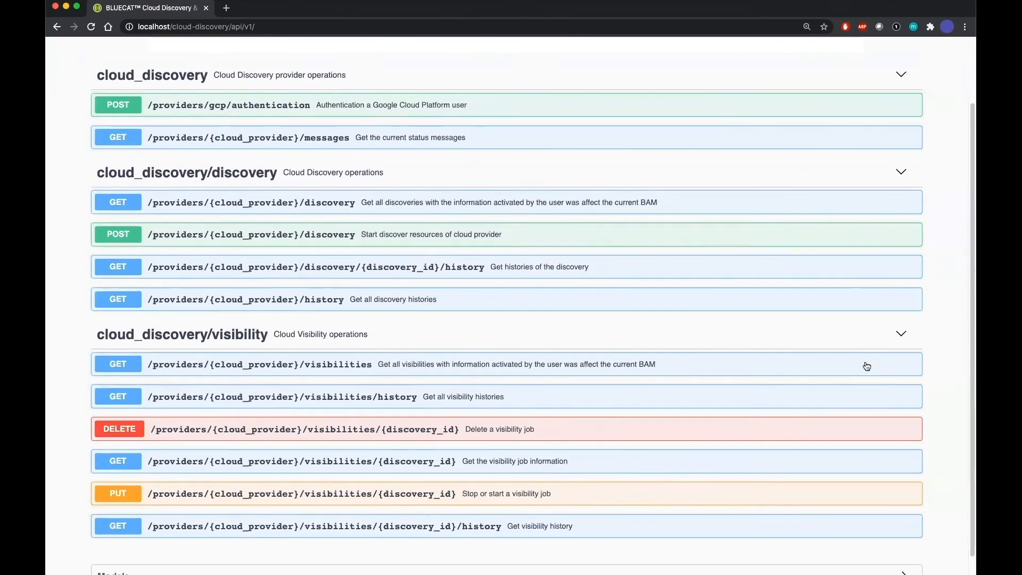
scroll(867, 366, "up", 3)
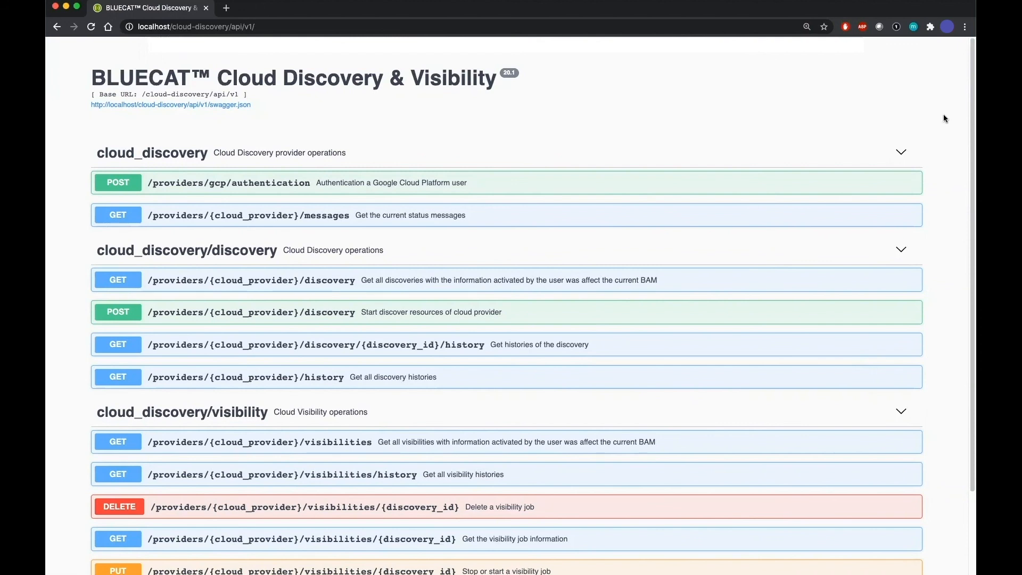